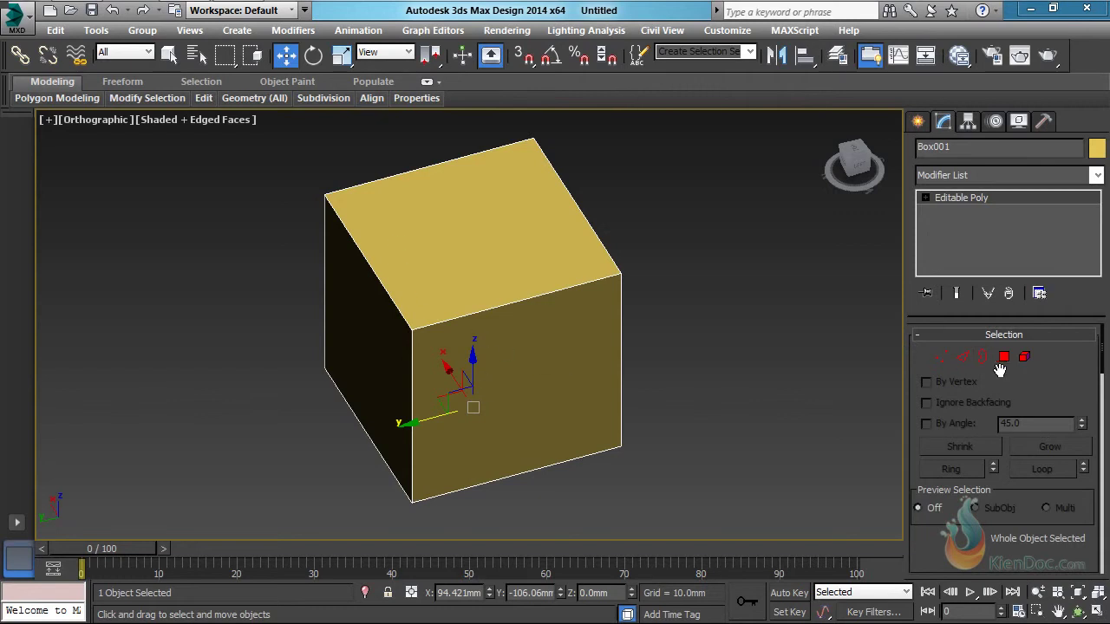
- Inset two opposite side faces of the box by 16.482 mm and delete the inner polygons
left_click(1005, 357)
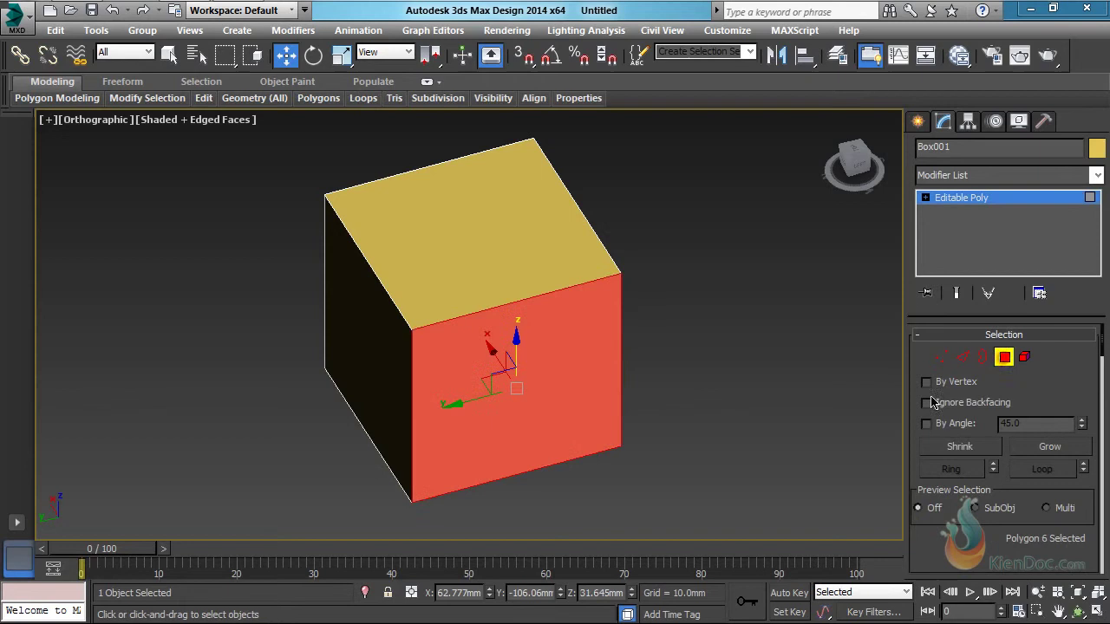
middle_click_drag(421, 362, 575, 344, "alt")
left_click(428, 360, "ctrl")
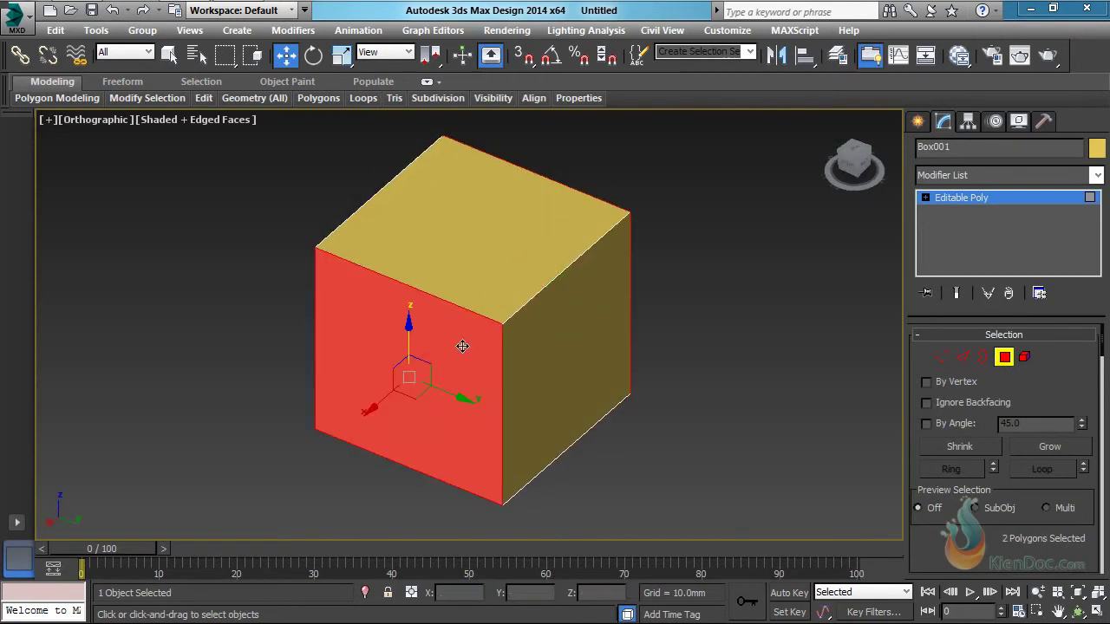
right_click(440, 346)
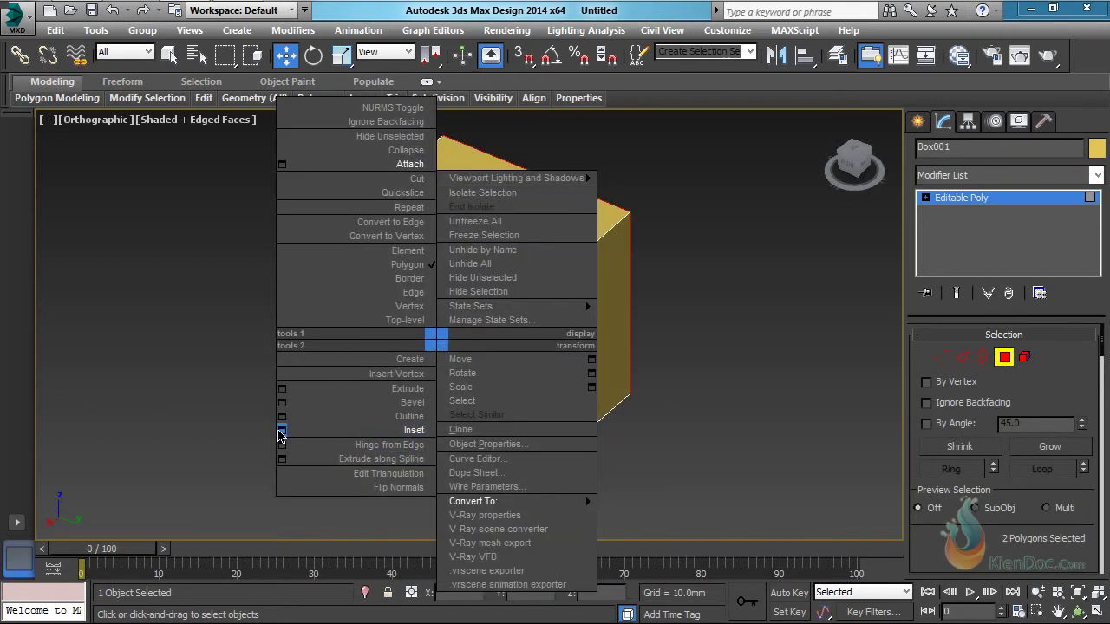
left_click(281, 431)
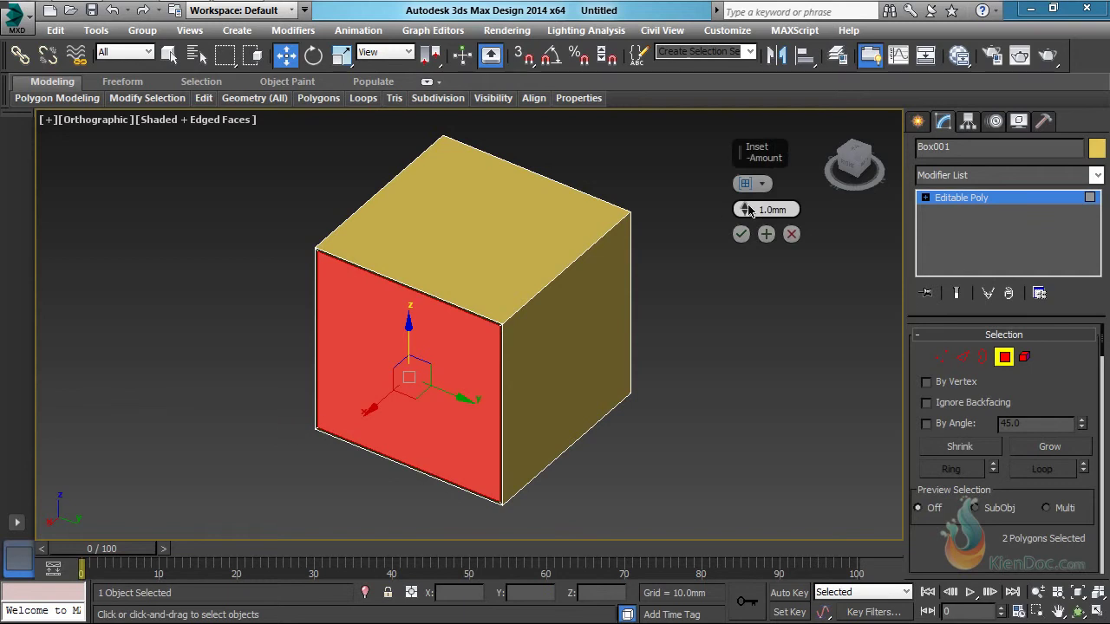
left_click_drag(748, 209, 740, 152)
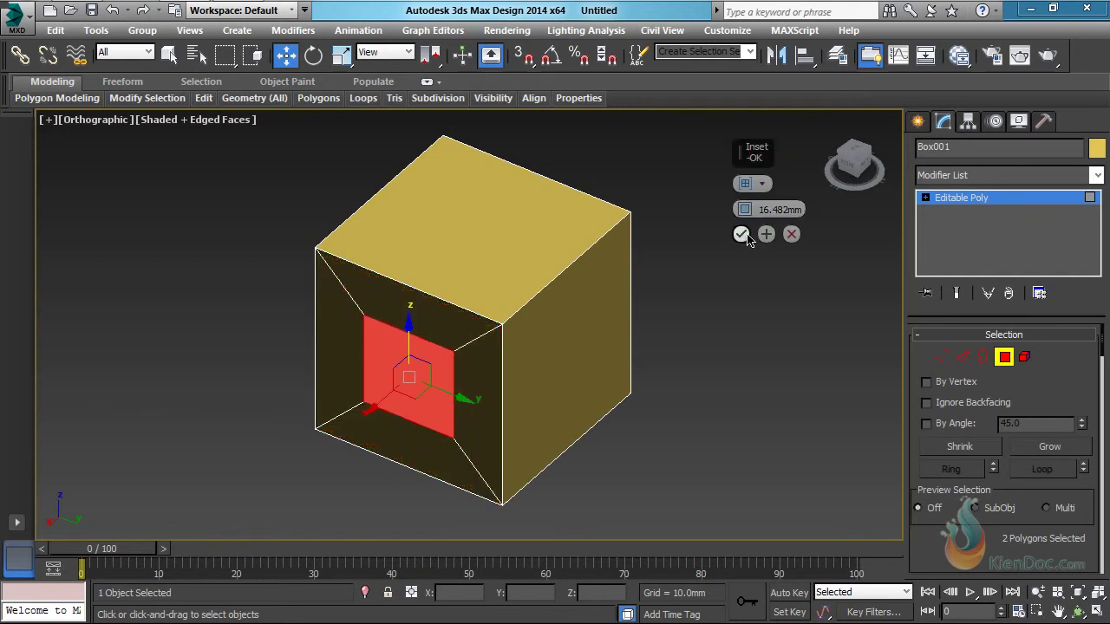
left_click(741, 235)
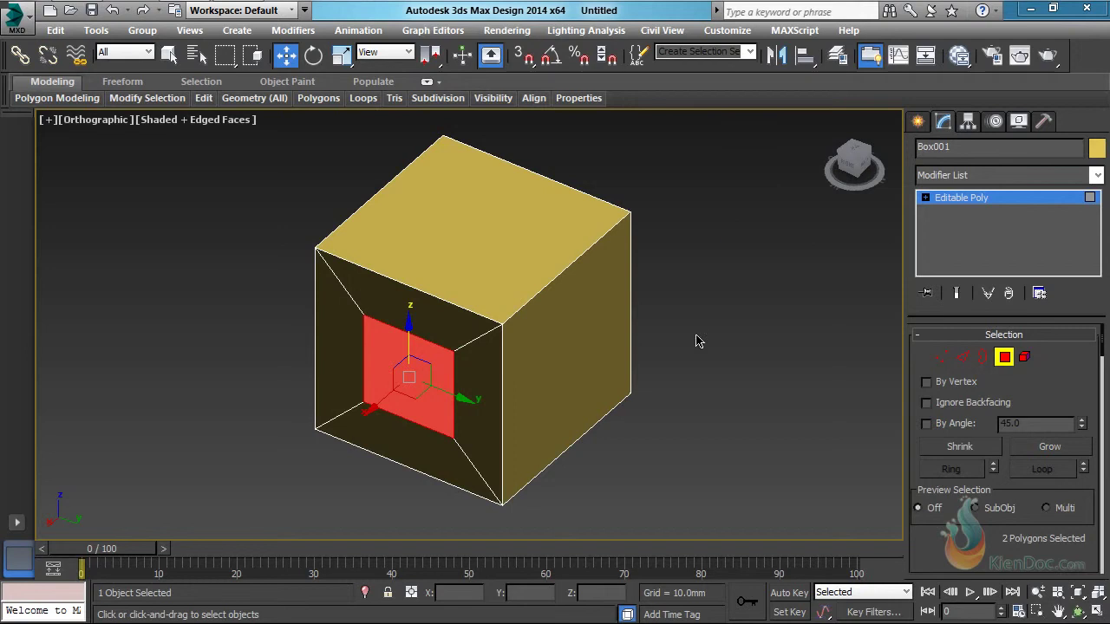
key("Delete")
- Inset the top and bottom faces of the box by 16.482 mm and delete the inner polygons
middle_click_drag(659, 281, 523, 272, "alt")
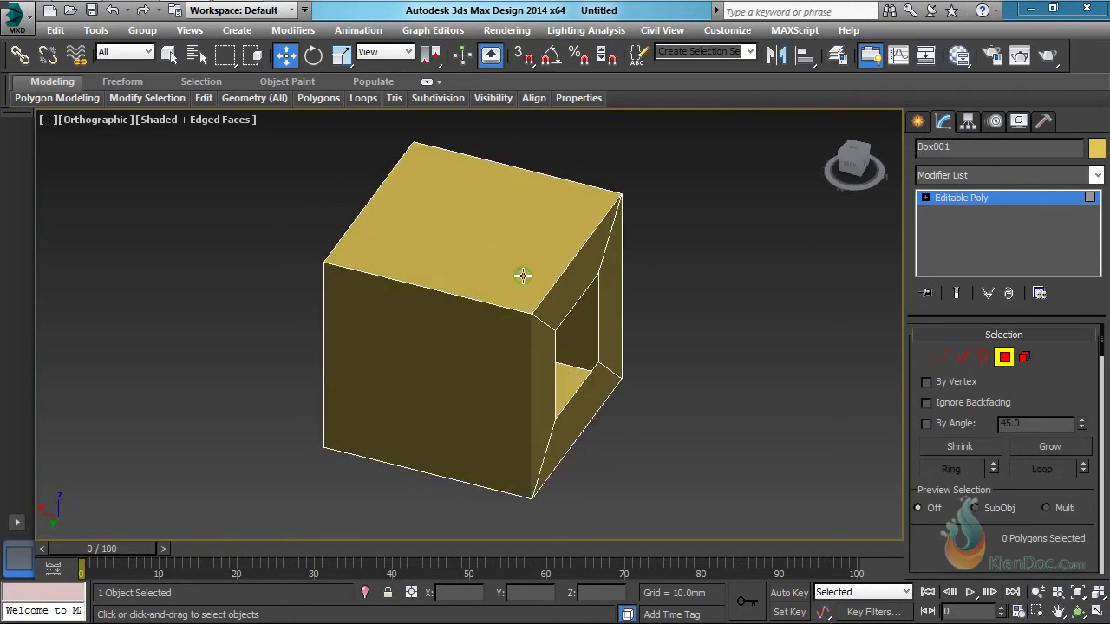
left_click(496, 241)
mouse_move(492, 360)
middle_mouse_down("alt")
mouse_move(495, 266)
mouse_move(502, 362)
middle_mouse_up("alt")
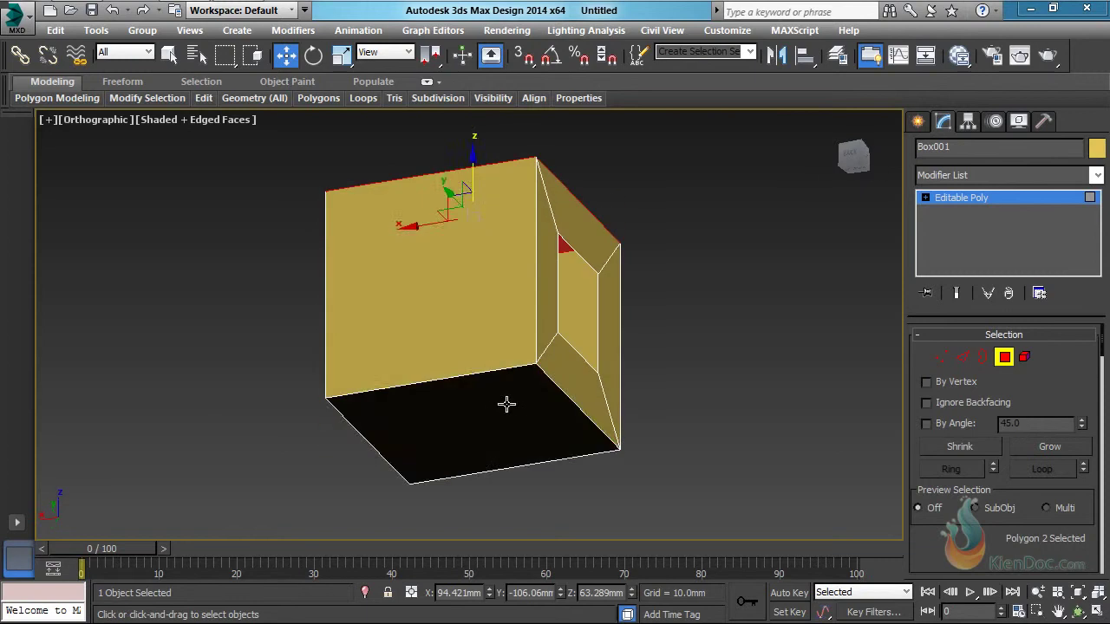
left_click(507, 404, "ctrl")
middle_click_drag(471, 315, 533, 295, "alt")
right_click(530, 280)
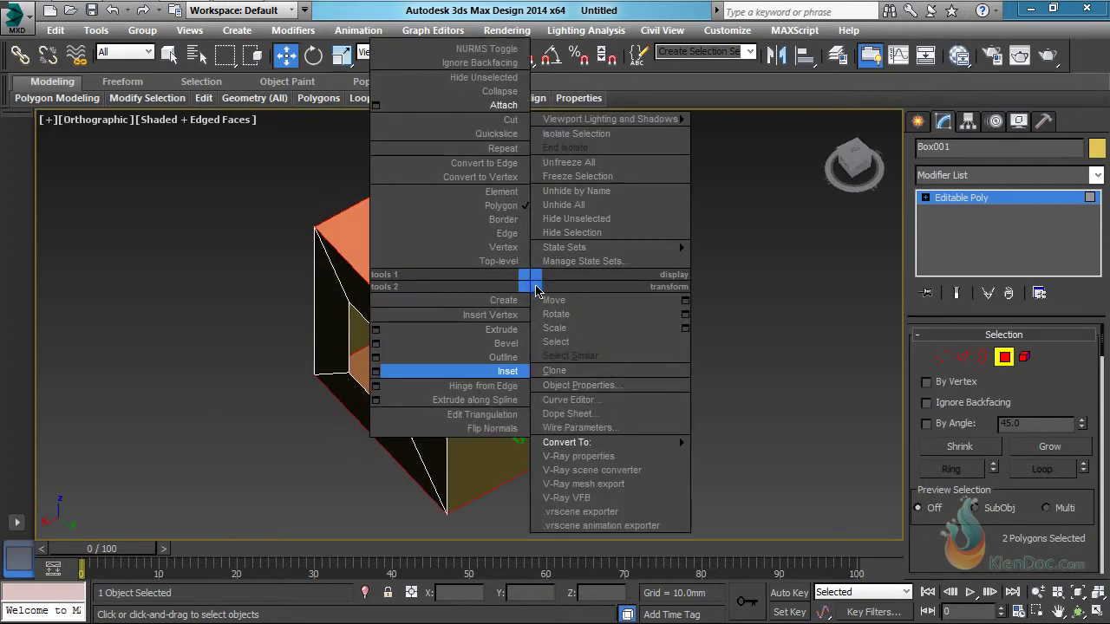
left_click(375, 373)
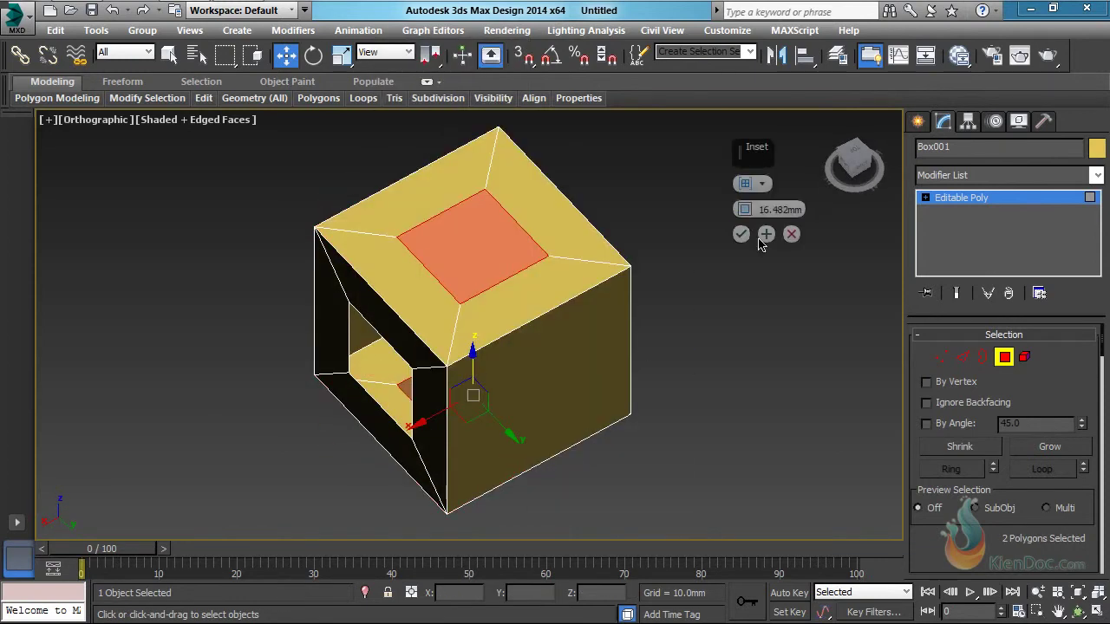
left_click(739, 214)
key("Delete")
- Extrude the borders of the two opposite side openings with a height of 9.758 mm and a width of 0 mm
middle_click_drag(506, 332, 611, 295, "alt")
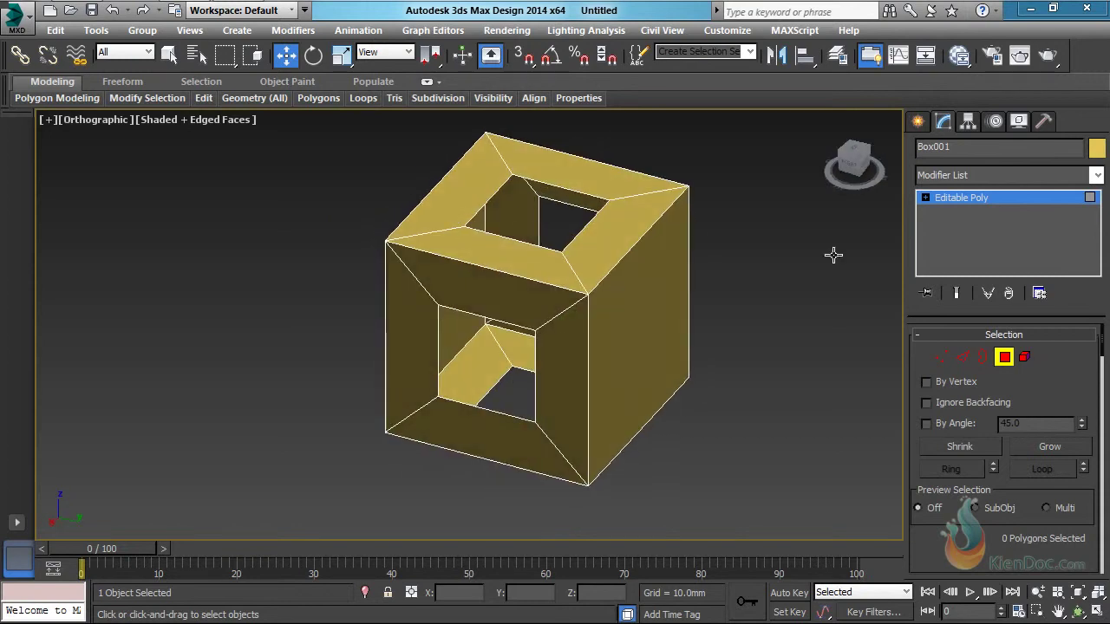
left_click(983, 357)
middle_click_drag(564, 364, 689, 359, "alt")
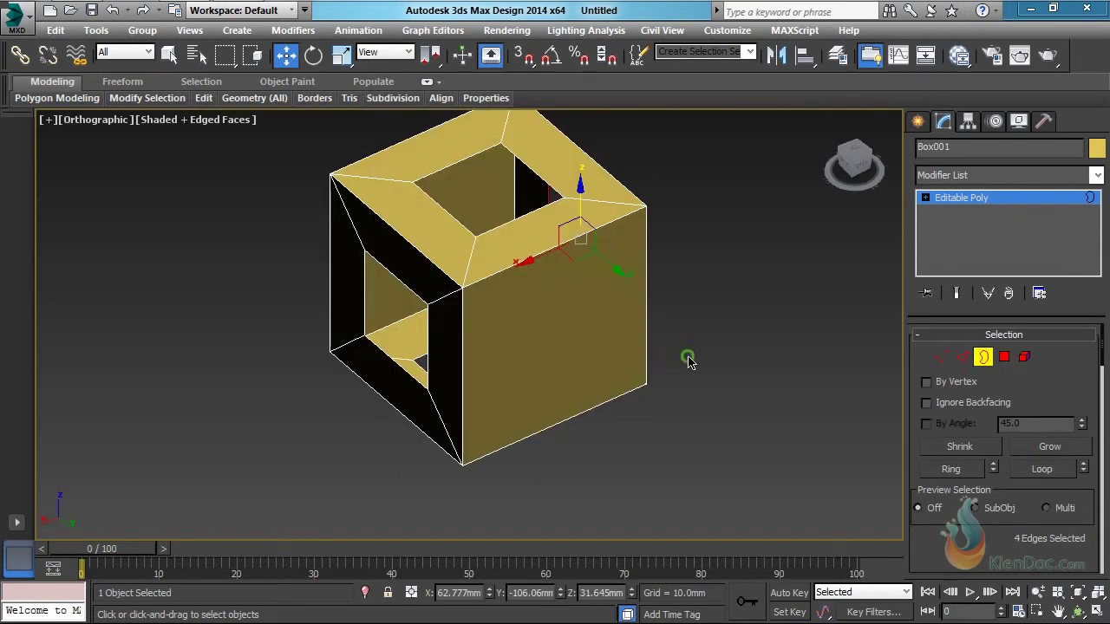
left_click(415, 293, "ctrl")
middle_click_drag(562, 312, 459, 292, "alt")
middle_click_drag(567, 297, 715, 367, "alt")
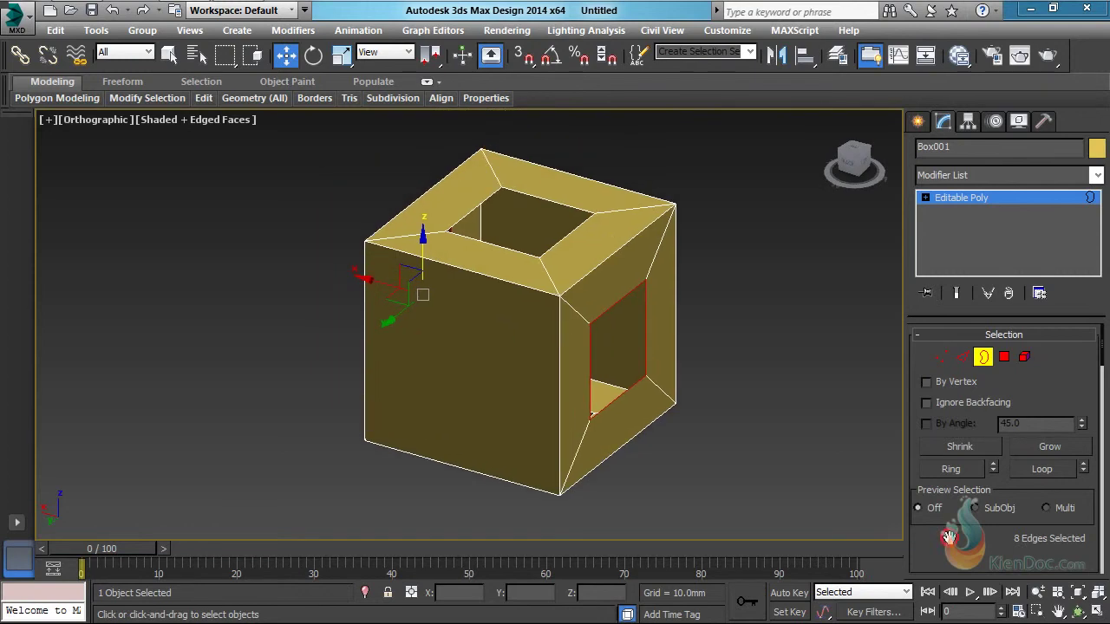
left_click_drag(947, 531, 943, 326)
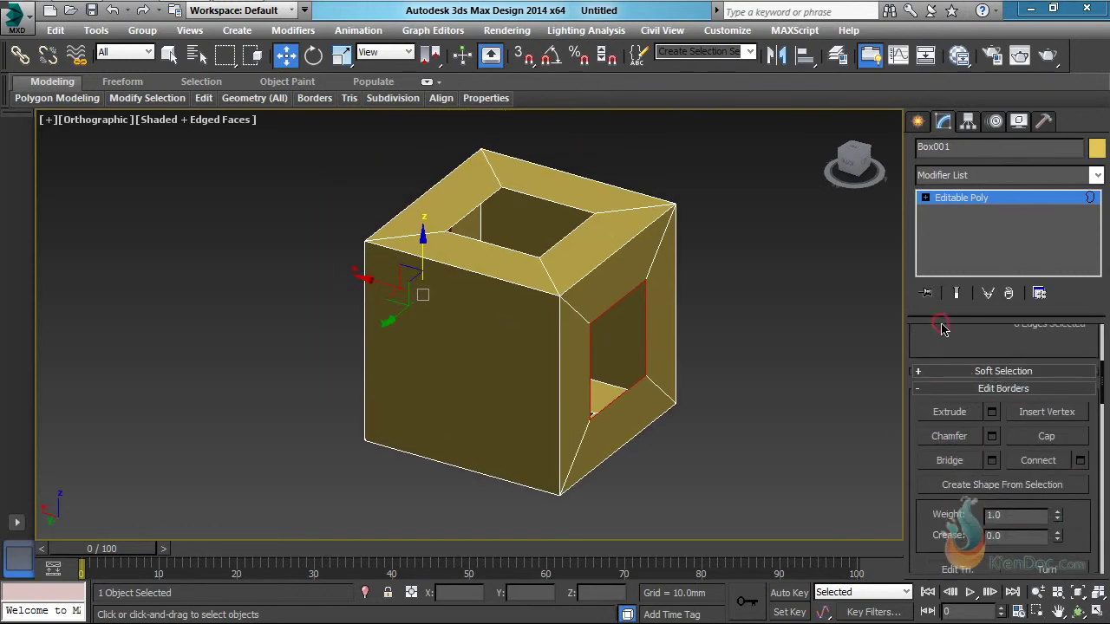
left_click(992, 413)
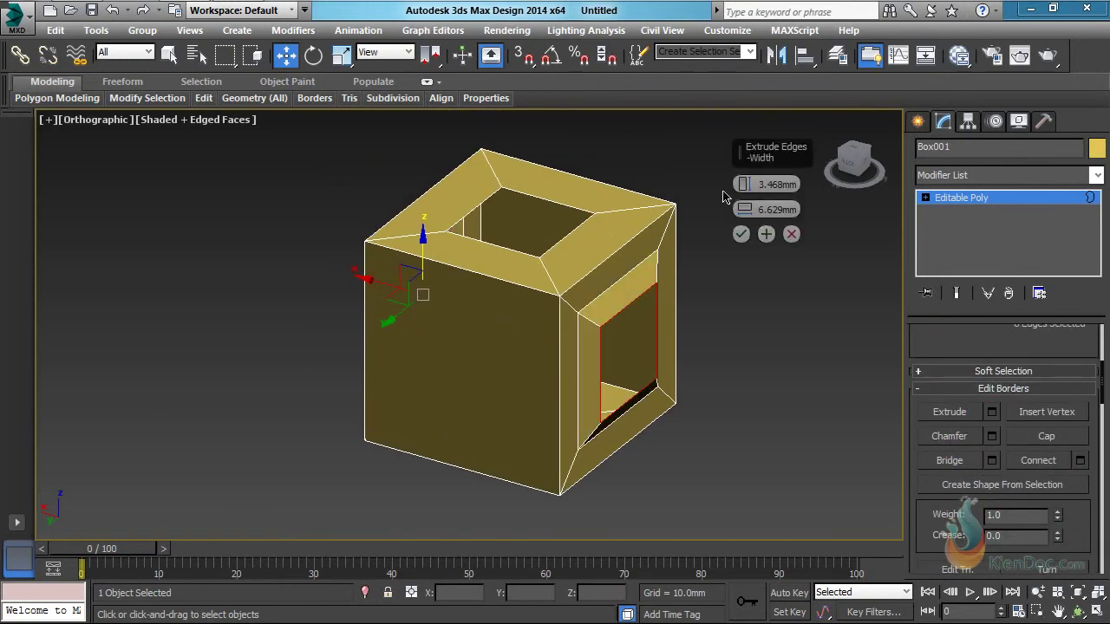
left_click_drag(745, 184, 745, 152)
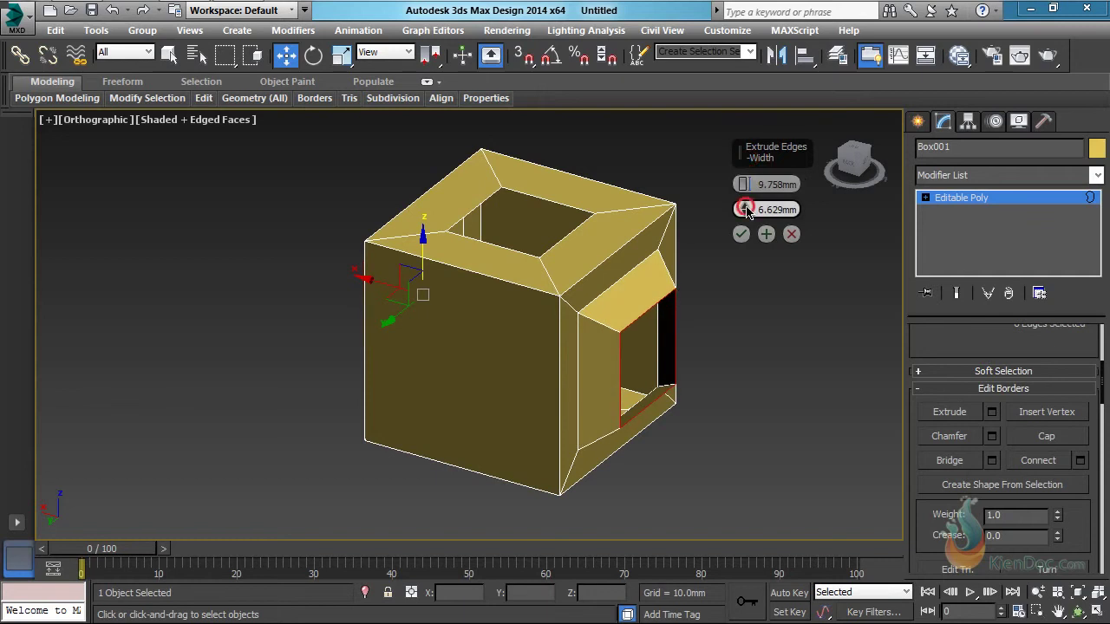
left_click_drag(746, 209, 753, 250)
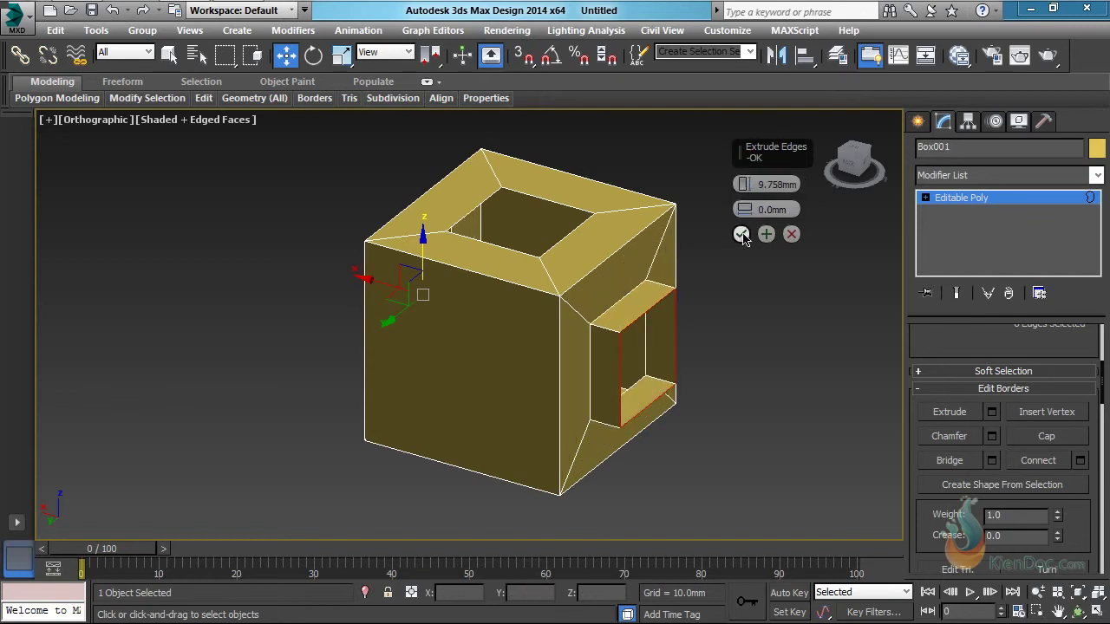
left_click(742, 235)
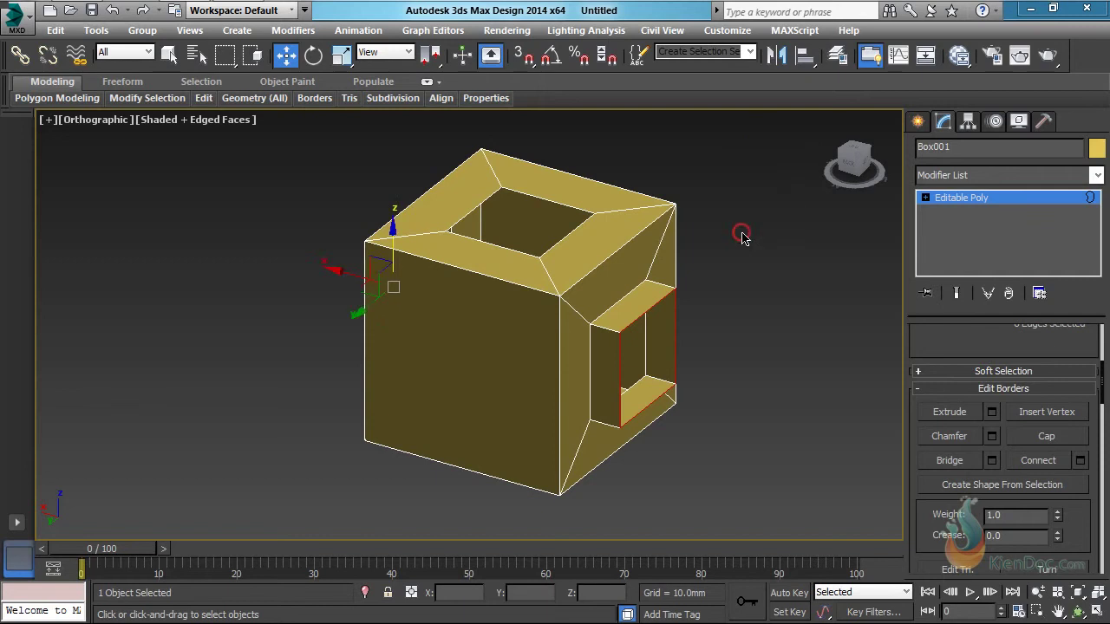
- Try chamfering the two extruded side borders with an amount of 5.564 mm and 5 segments
left_click(991, 437)
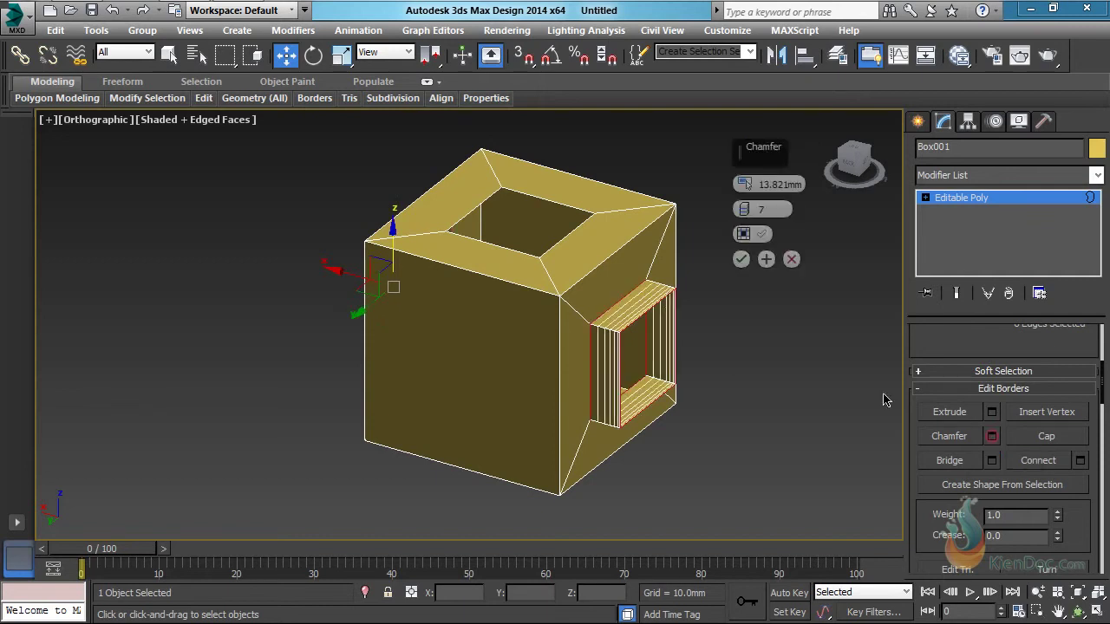
middle_click_drag(599, 320, 545, 319)
scroll(545, 320, "up", 4)
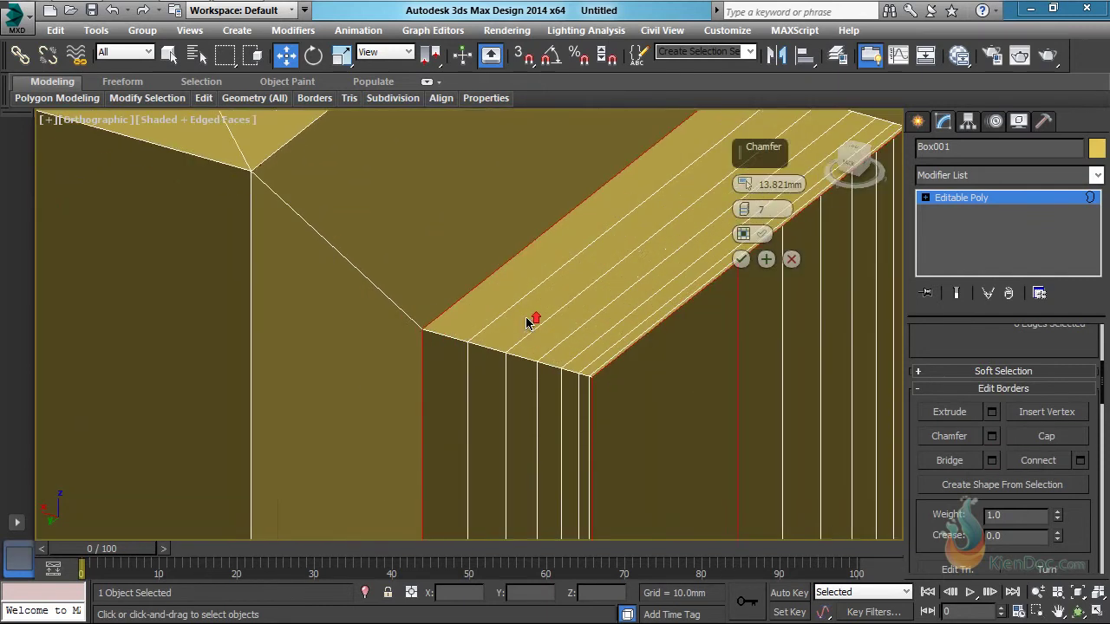
scroll(659, 347, "down", 2)
scroll(665, 317, "down", 3)
middle_click_drag(664, 317, 607, 321)
scroll(599, 321, "up", 3)
scroll(593, 325, "down", 3)
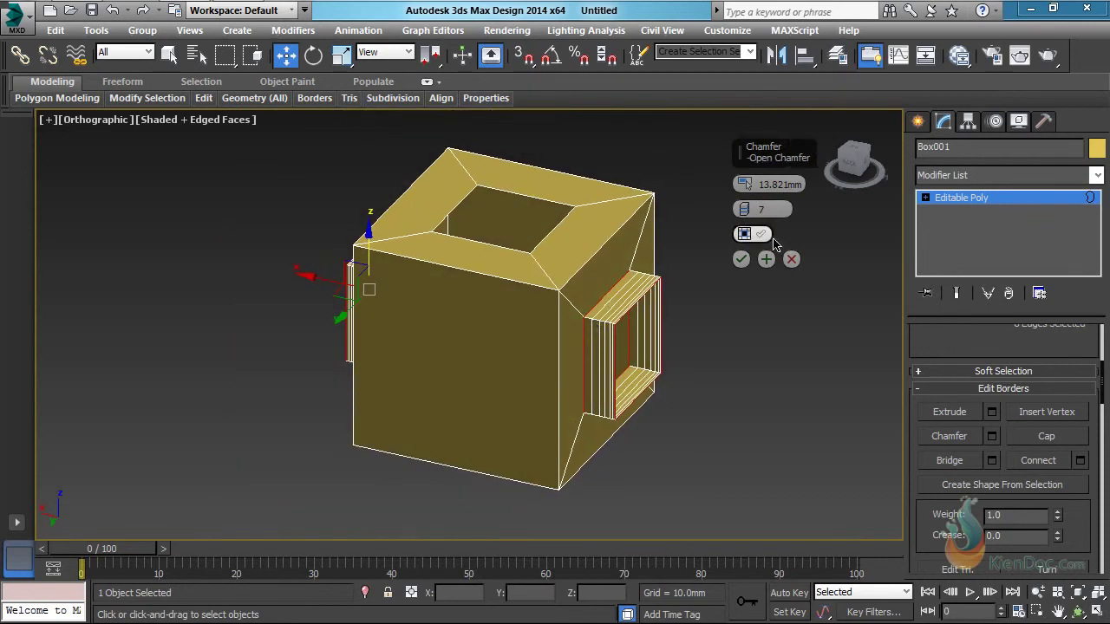
left_click_drag(745, 201, 751, 281)
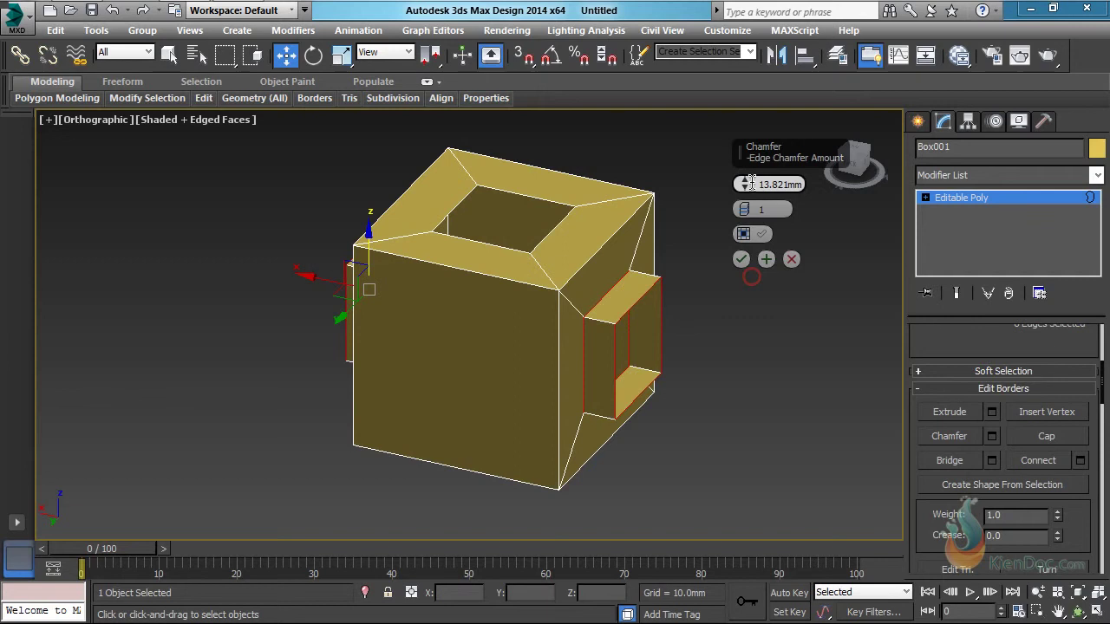
left_click_drag(746, 185, 744, 196)
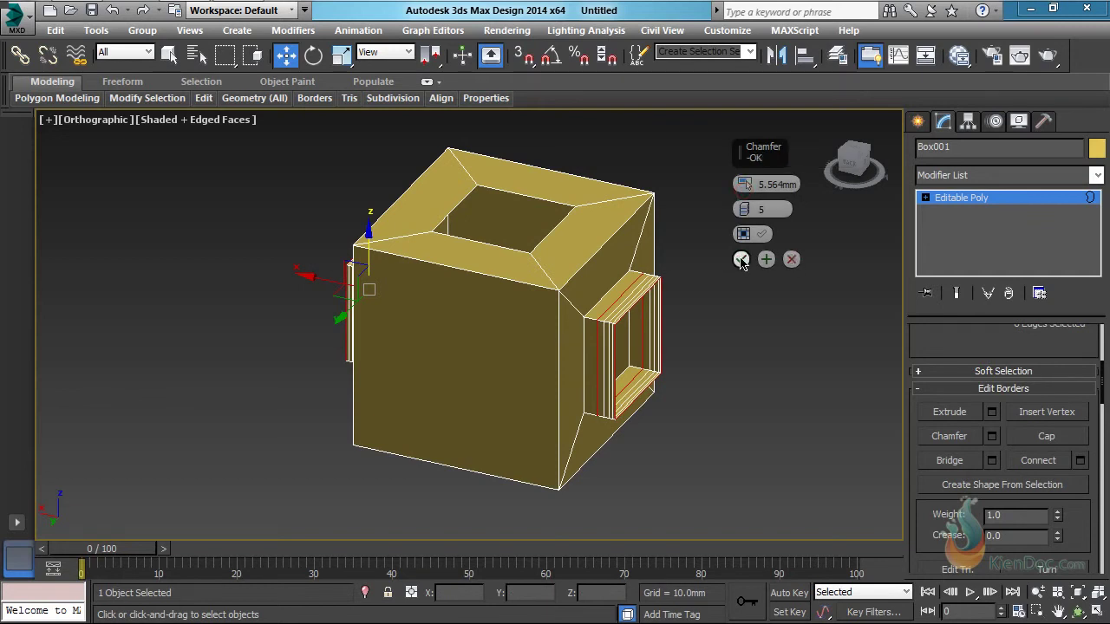
left_click(791, 259)
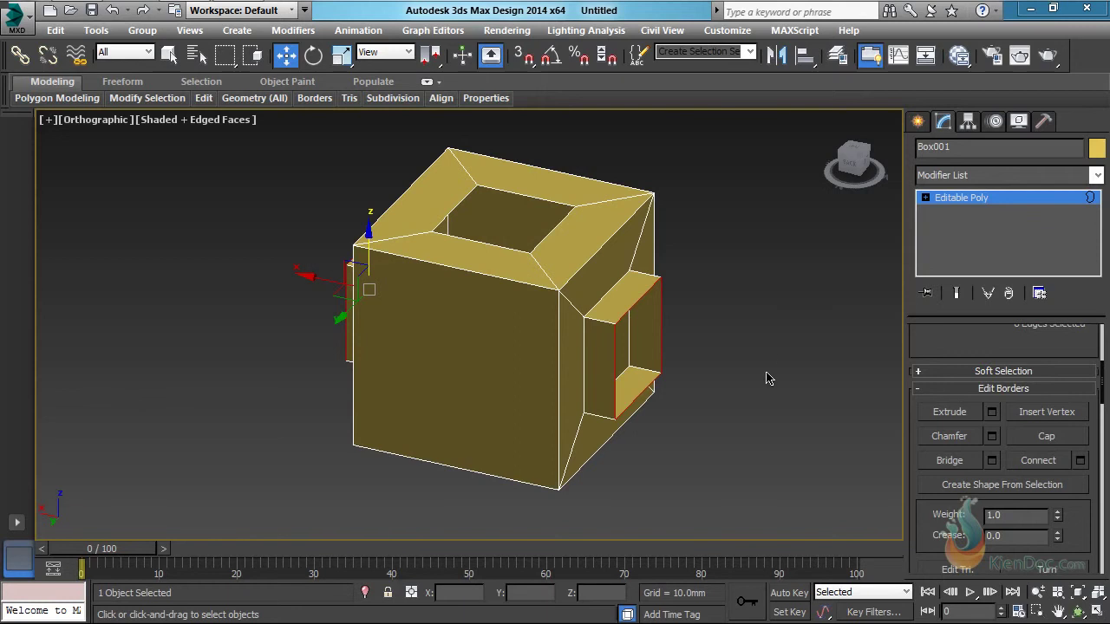
- Try inserting a vertex on the upper edge of the extruded side opening's border
left_click(1044, 415)
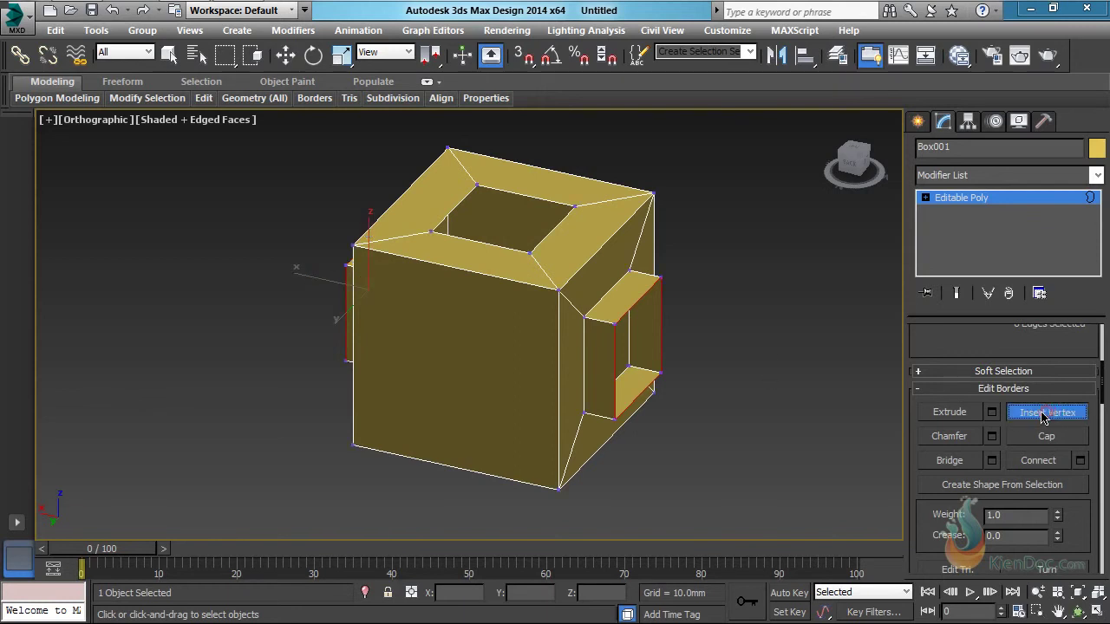
left_click(633, 305)
scroll(634, 304, "up", 5)
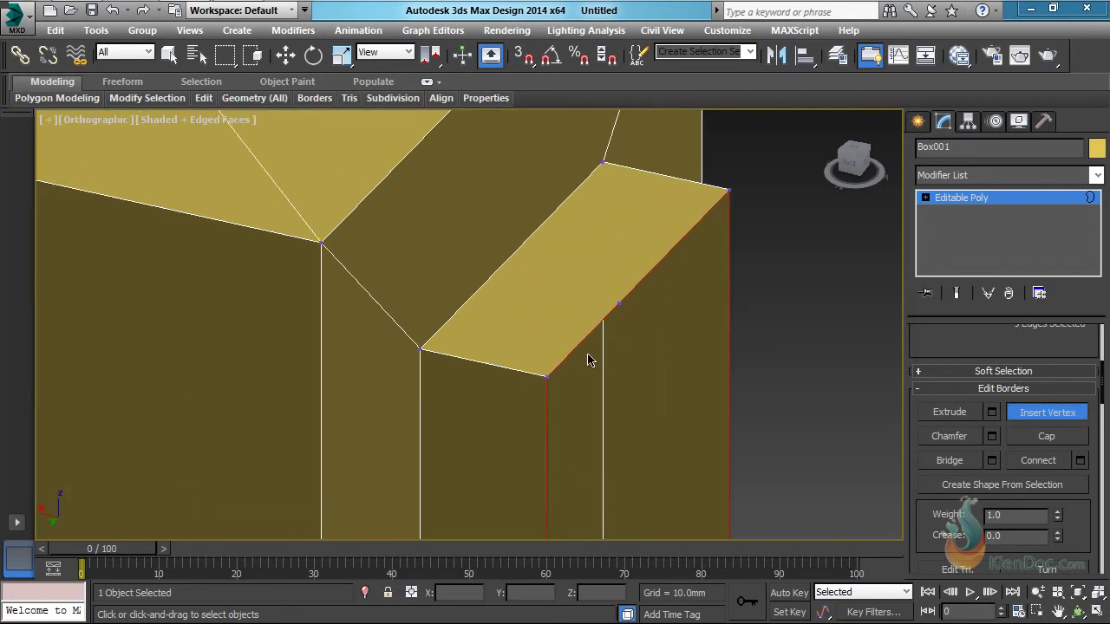
scroll(634, 337, "down", 6)
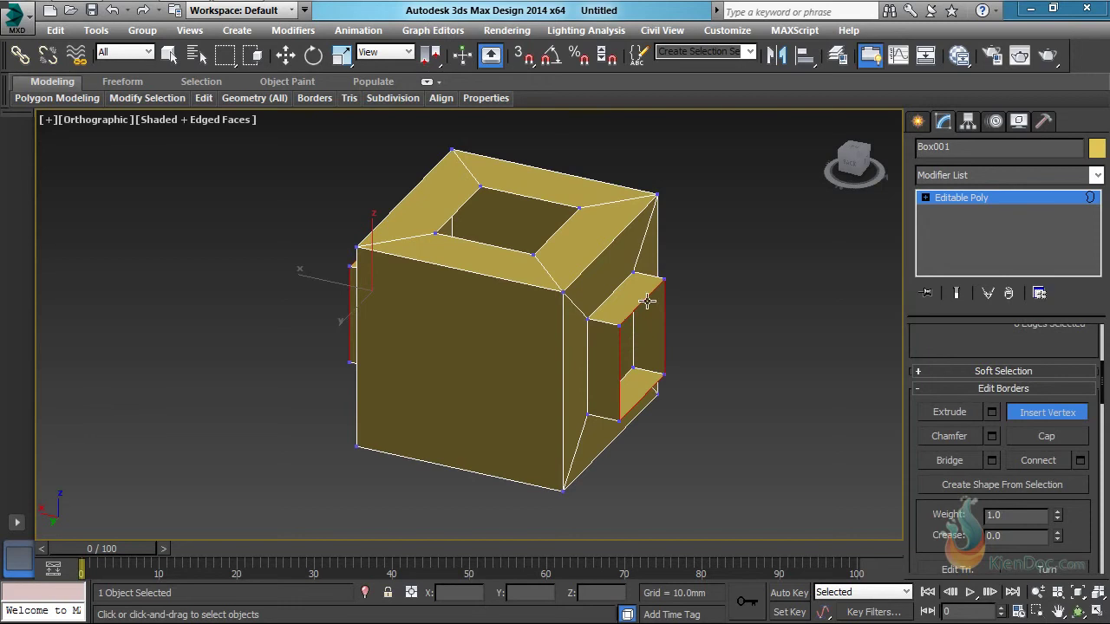
- Try capping the two extruded side borders and undo the cap
left_click(1045, 440)
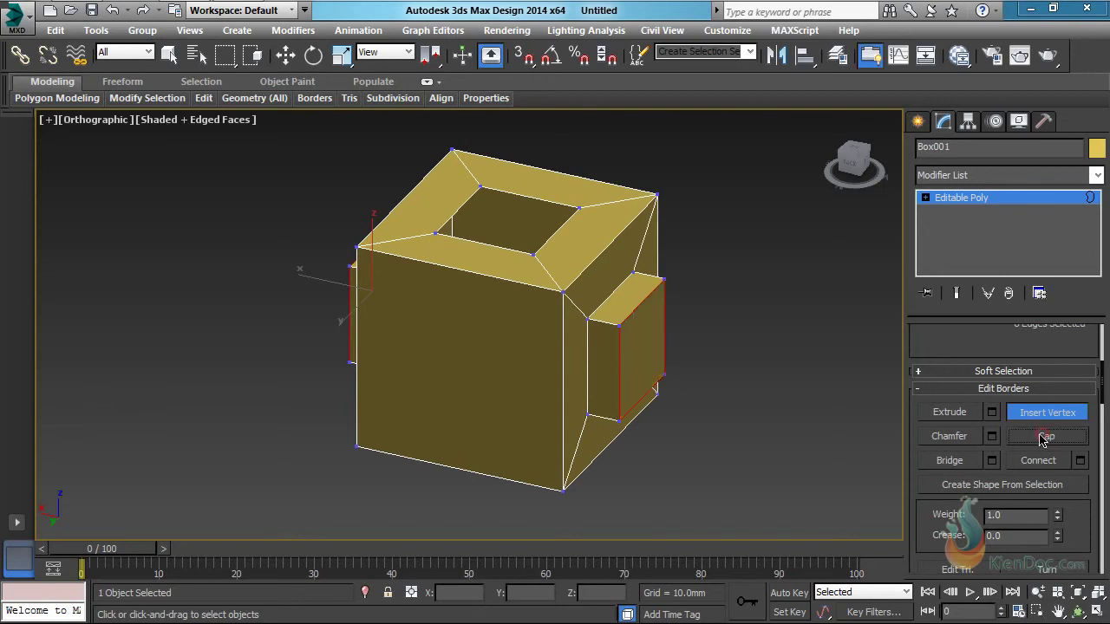
mouse_move(469, 328)
middle_mouse_down("alt")
mouse_move(679, 322)
mouse_move(456, 315)
middle_mouse_up("alt")
key("ctrl+z")
key("w")
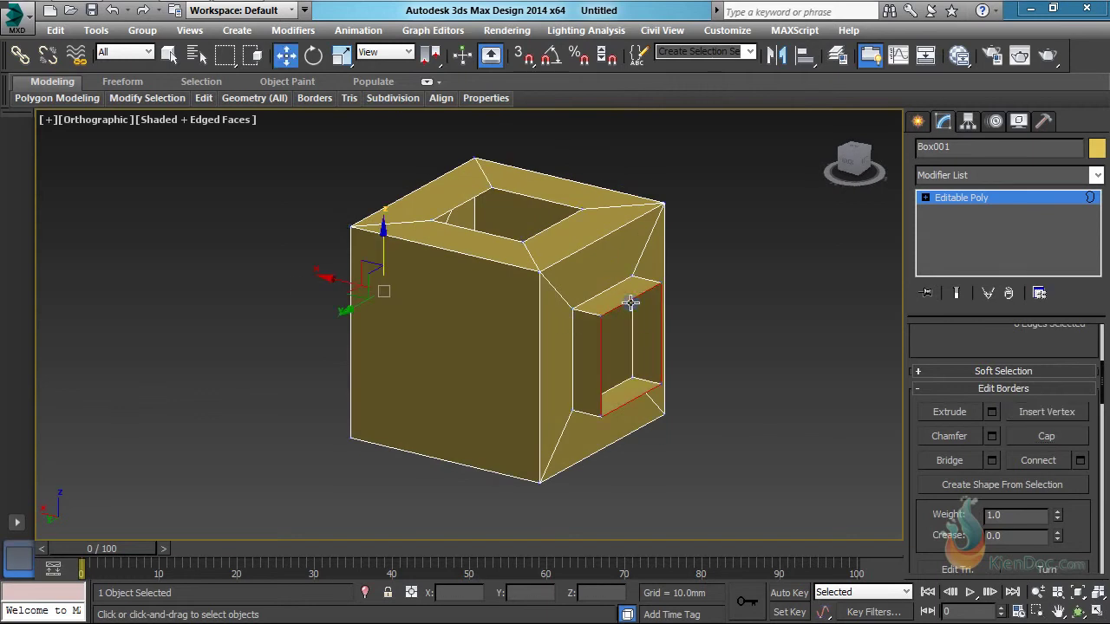
- Cap the open borders of the two side extrusions and clear the selection
right_click(627, 299)
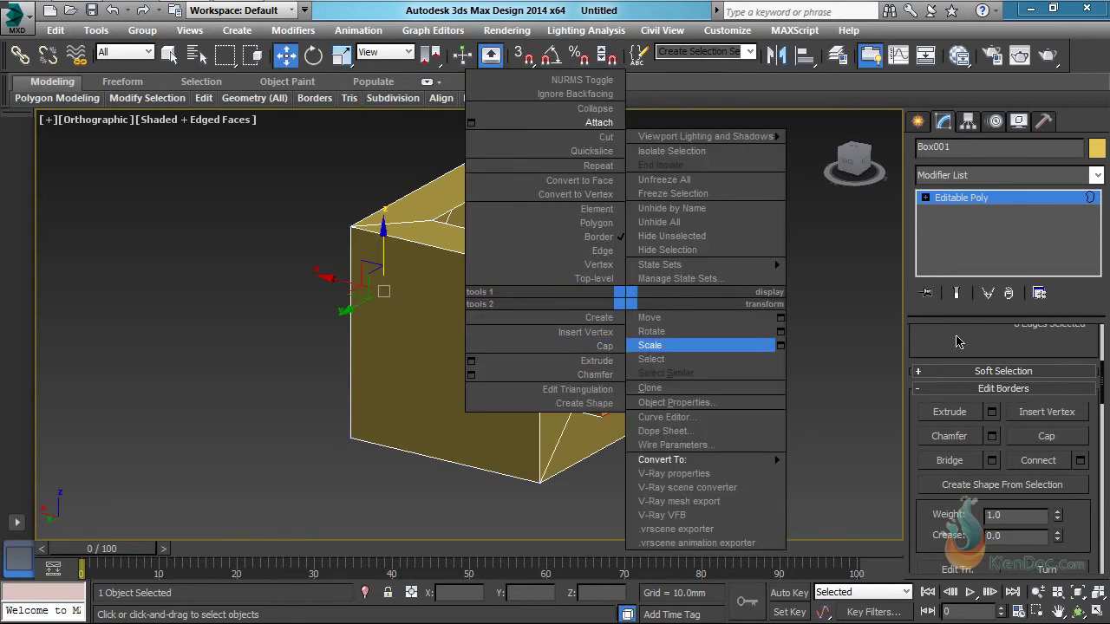
left_click(605, 347)
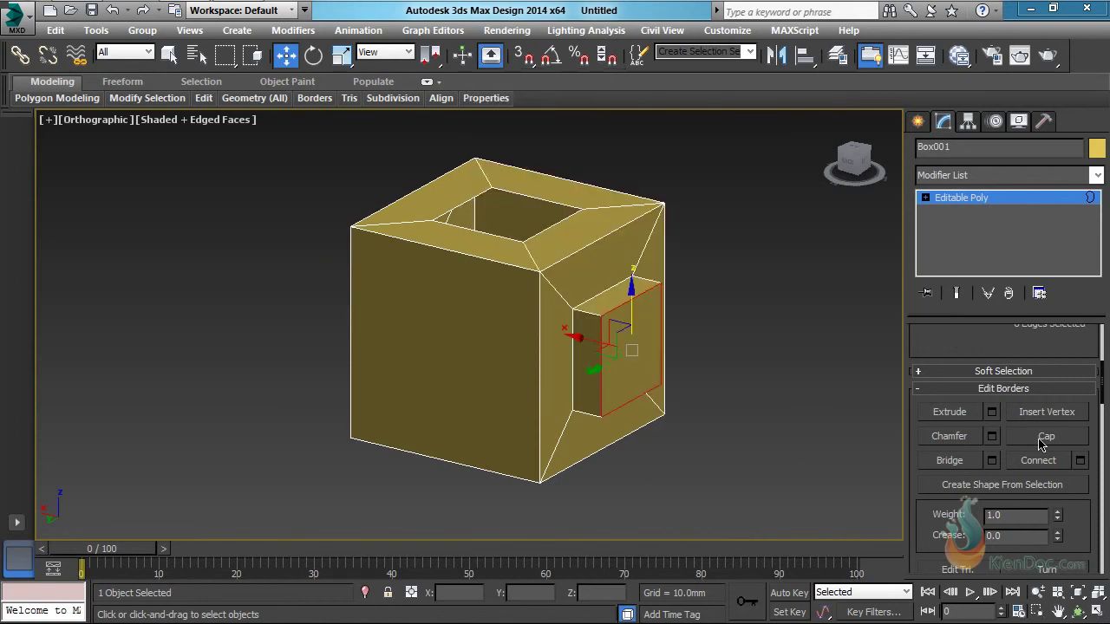
left_click(818, 466)
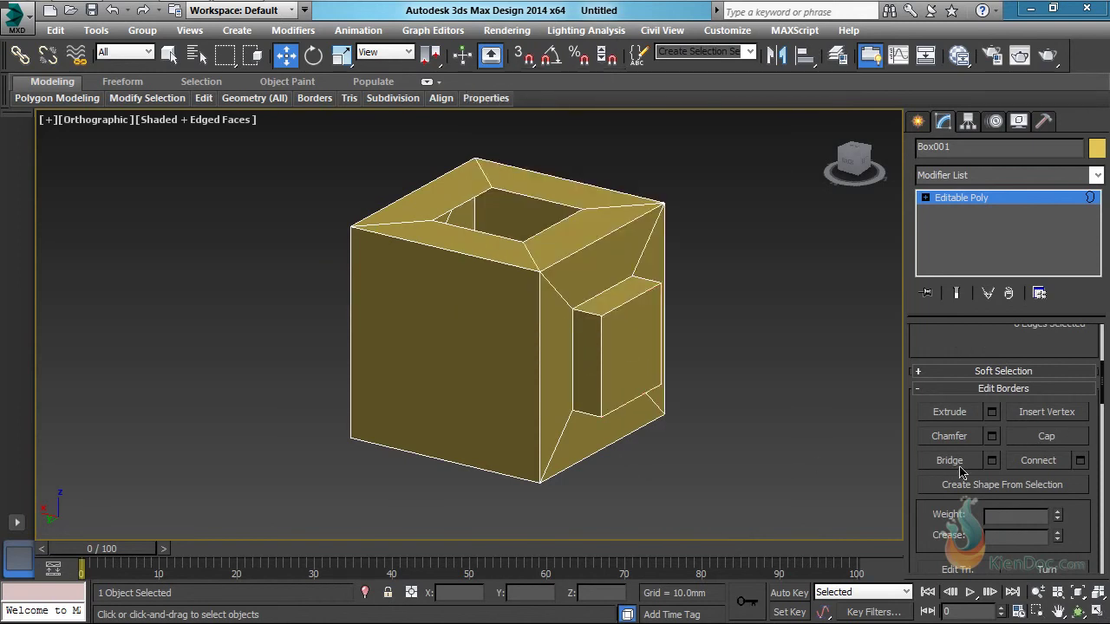
- Bridge the borders of the top and bottom openings through the box
left_click(542, 198)
middle_click_drag(421, 324, 568, 407, "alt")
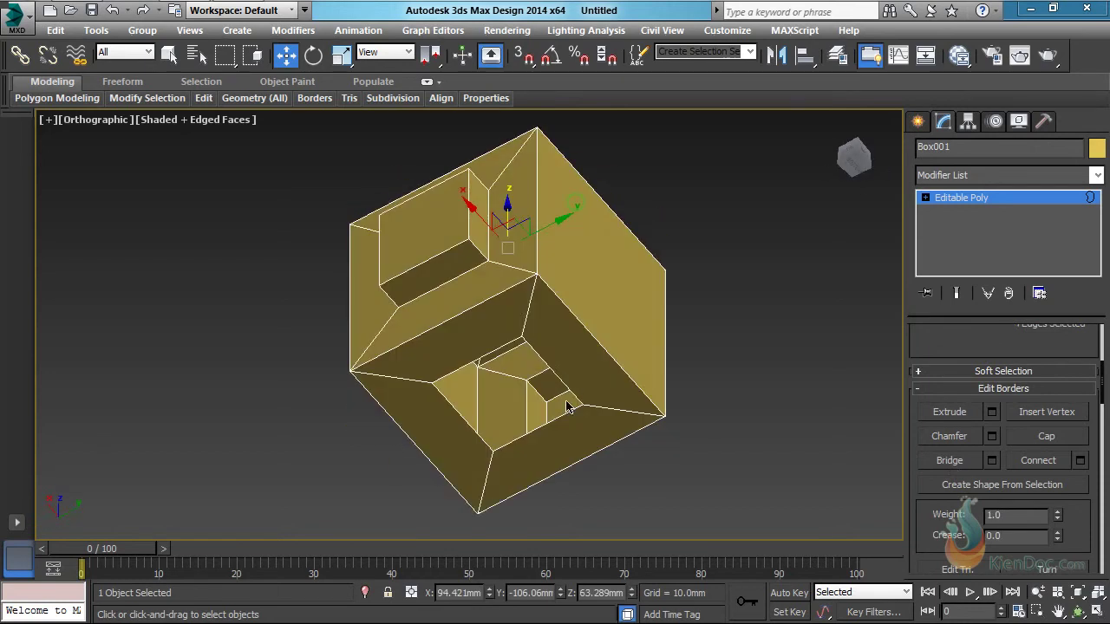
middle_click_drag(546, 363, 566, 433, "alt")
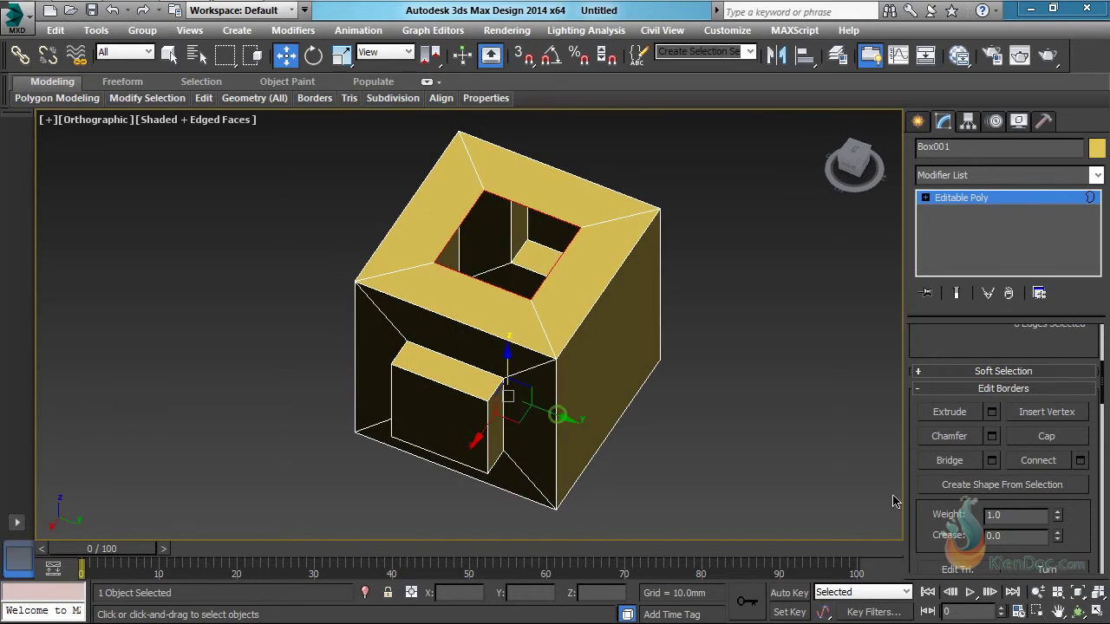
left_click(942, 461)
middle_click_drag(458, 272, 515, 329, "alt")
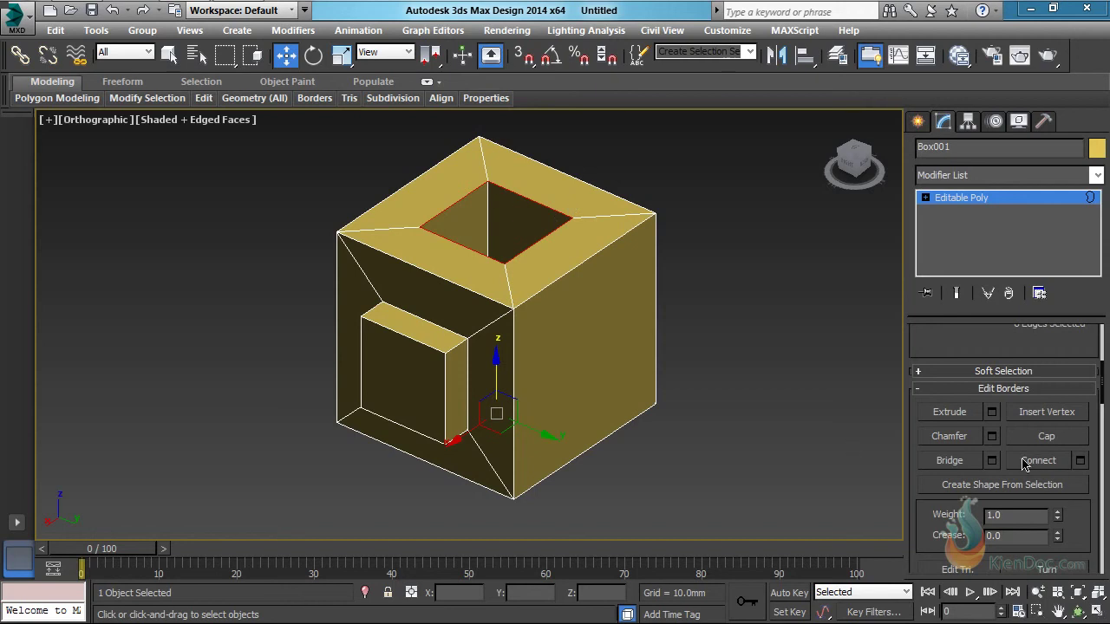
- Try connecting the selected opening borders inside the box with 1 segment, pinch 1 and slide 1, and cancel the operation
left_click(1081, 462)
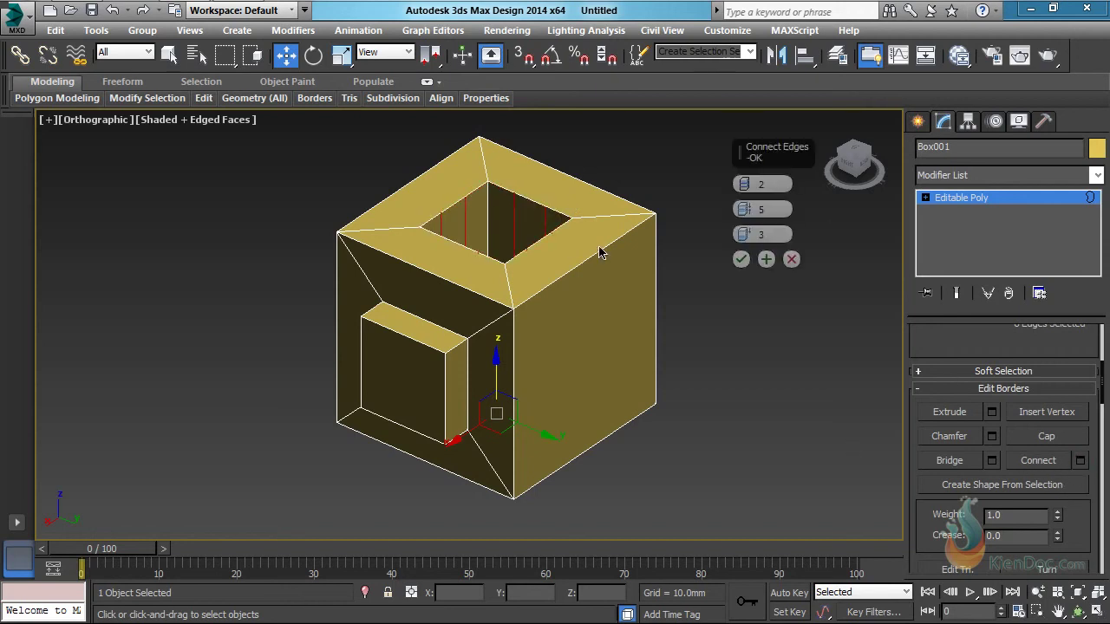
middle_click_drag(599, 245, 613, 296)
middle_click_drag(537, 350, 602, 350, "alt")
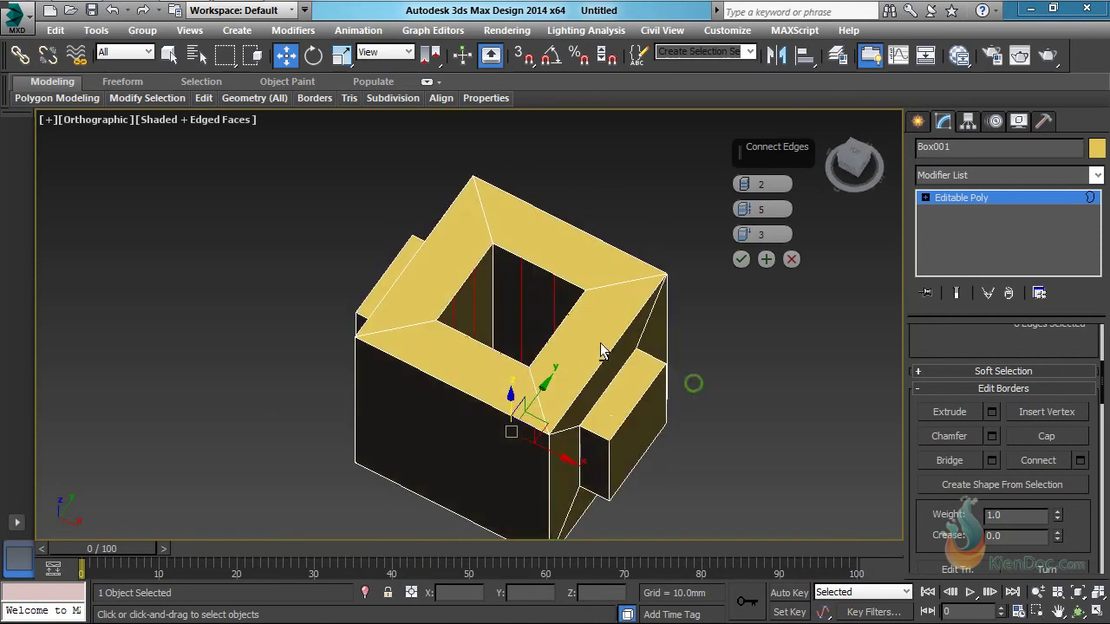
scroll(528, 283, "up", 6)
middle_click_drag(605, 263, 564, 228, "alt")
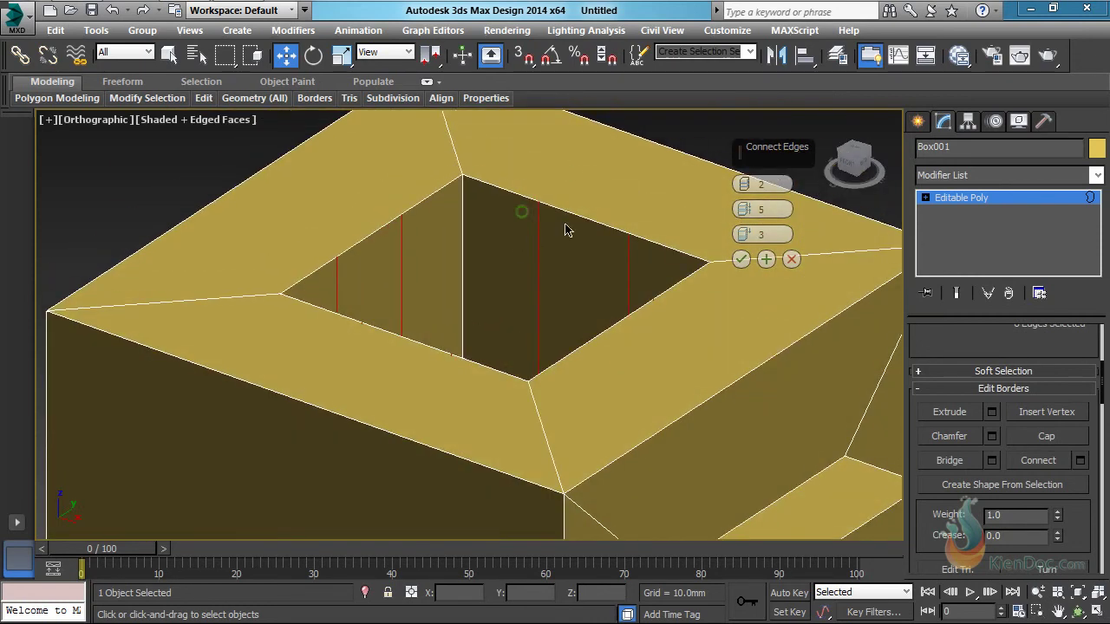
scroll(652, 314, "up", 1)
middle_click_drag(652, 314, 626, 270)
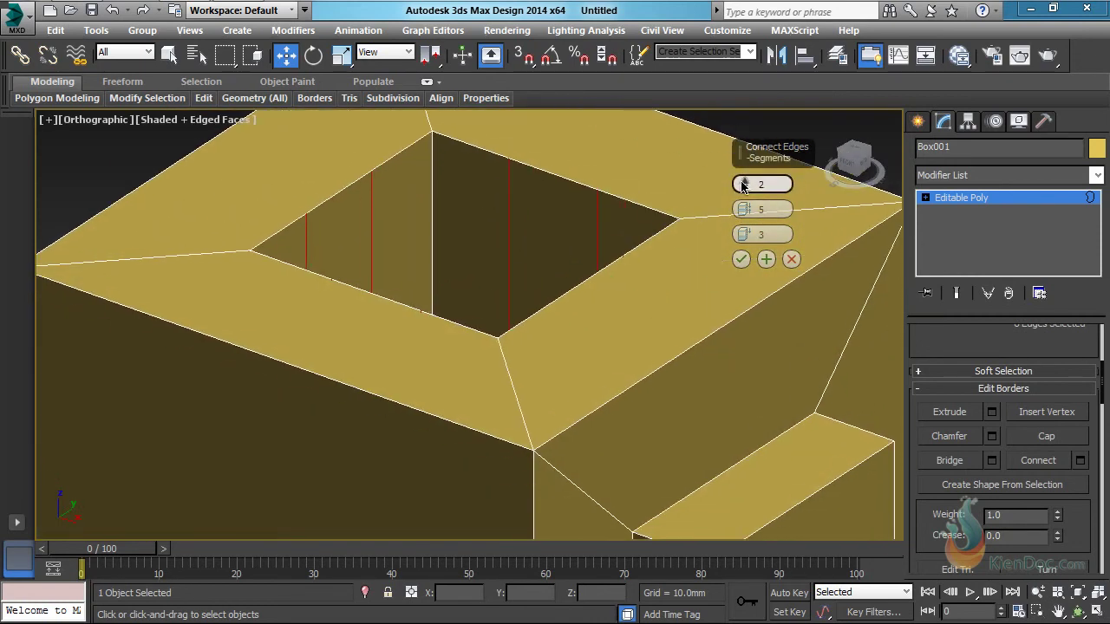
left_click_drag(744, 183, 746, 229)
scroll(569, 290, "down", 8)
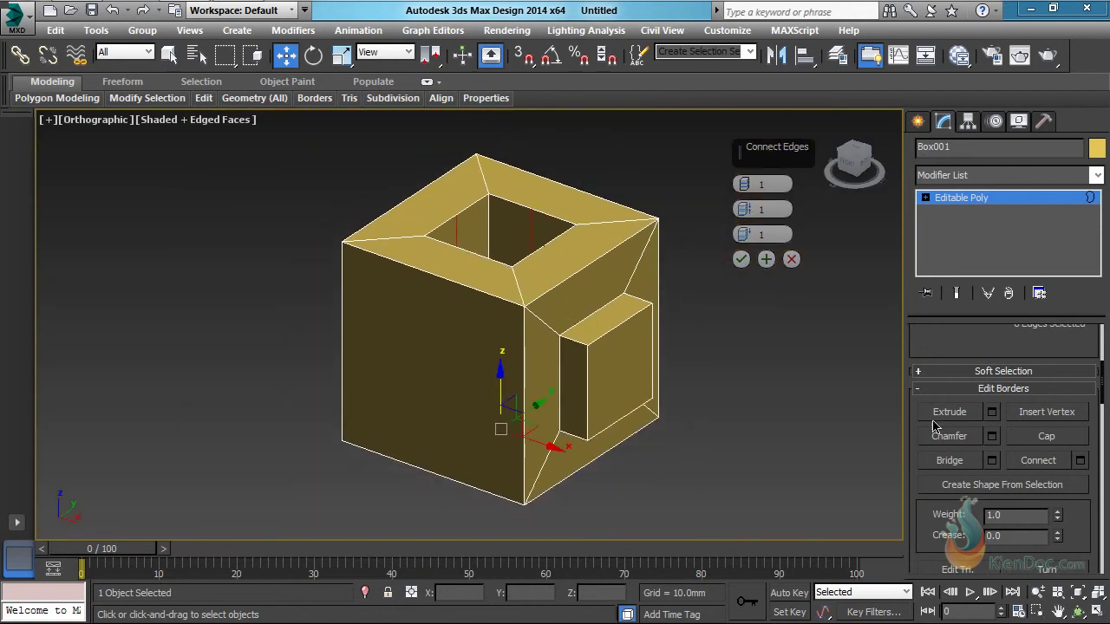
left_click(791, 260)
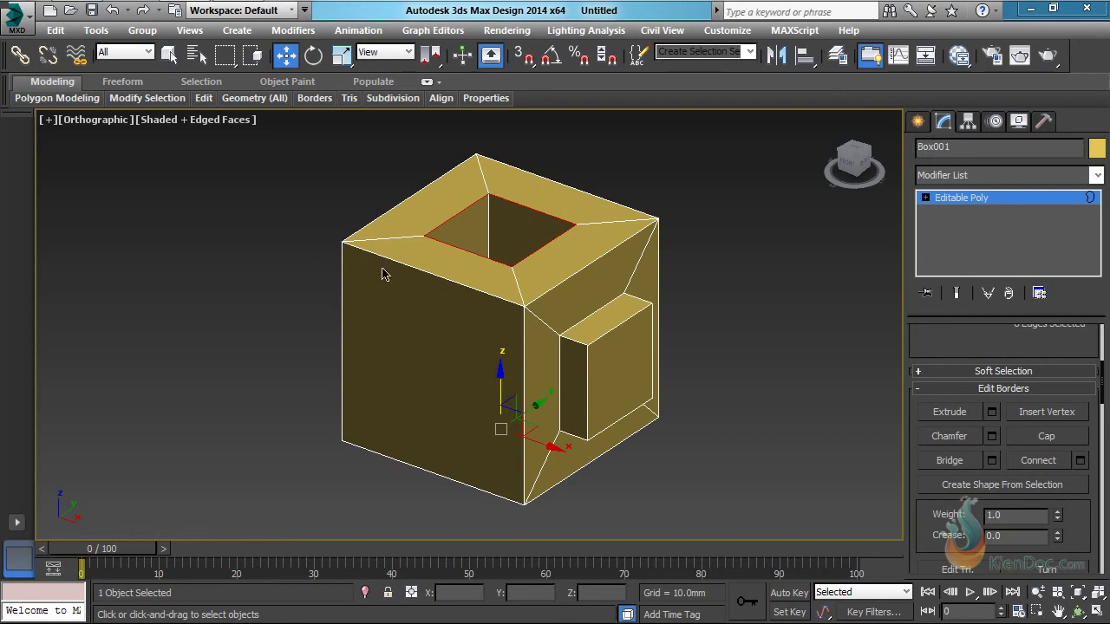
- Open the Create Shape From Selection options for the opening borders and cancel without creating a shape
left_click(997, 488)
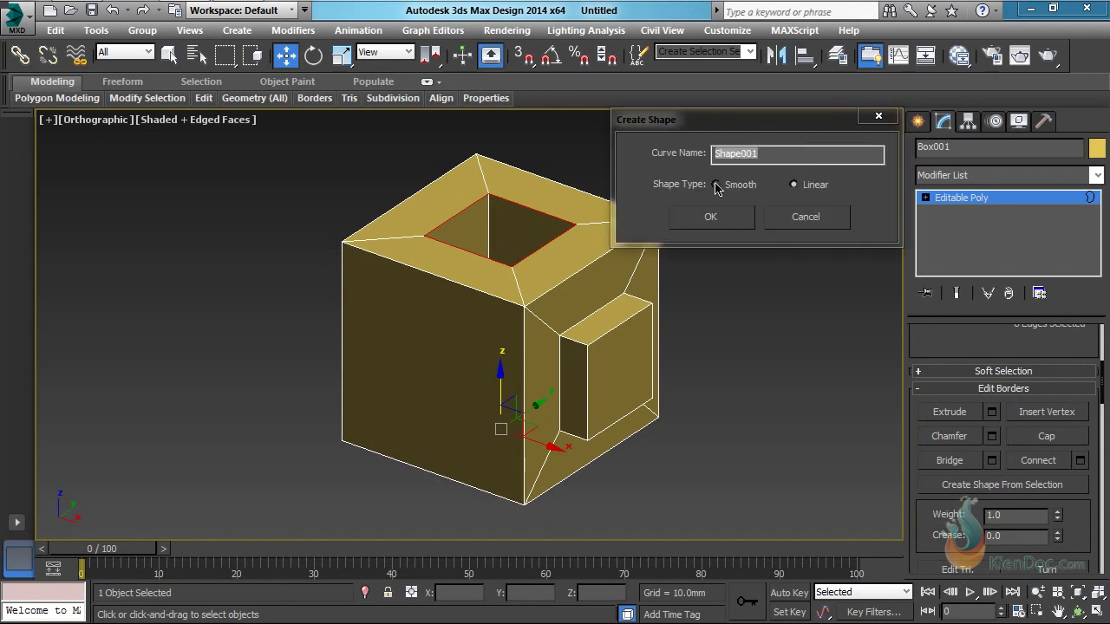
left_click(809, 218)
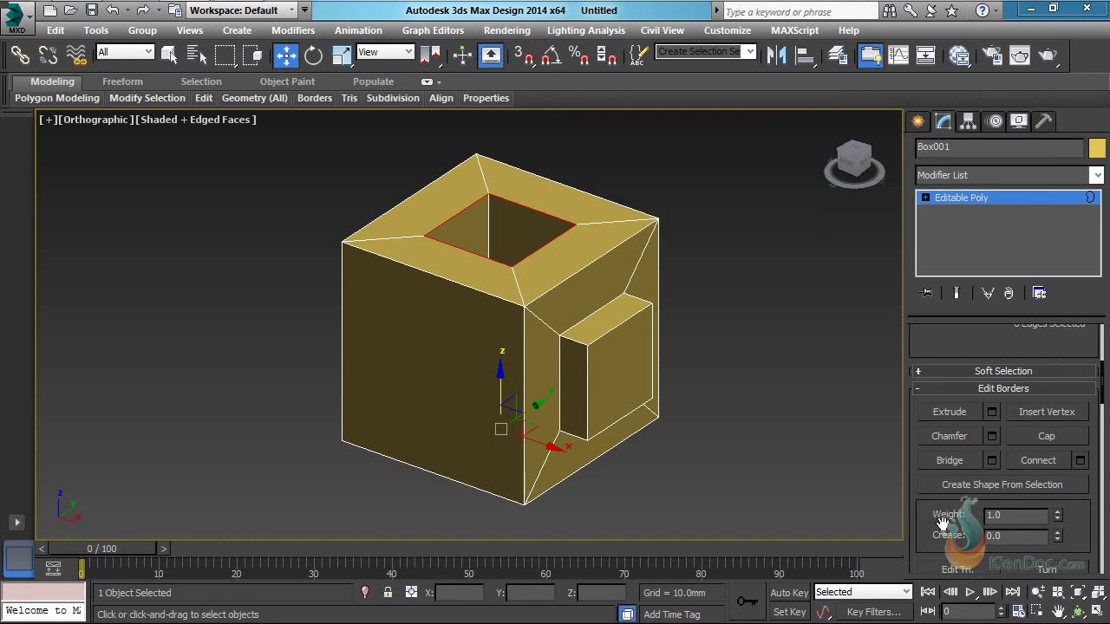
- Look through the Edit Geometry options available for borders and return to the Edit Borders tools
left_click_drag(943, 522, 933, 301)
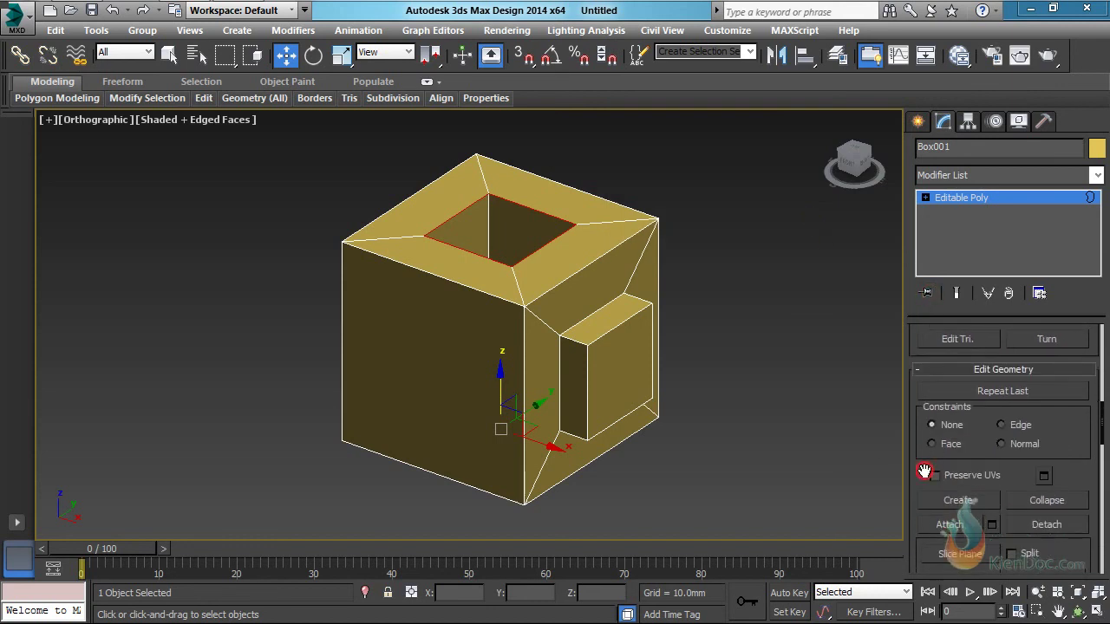
scroll(920, 468, "down", 5)
scroll(912, 433, "down", 9)
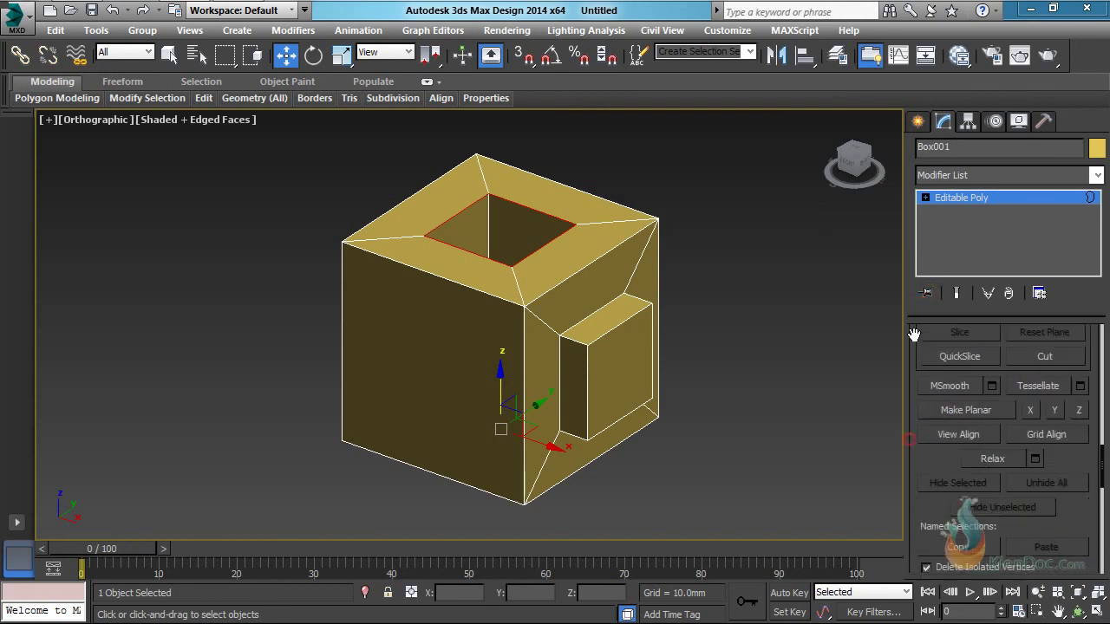
scroll(915, 391, "up", 6)
scroll(919, 434, "up", 6)
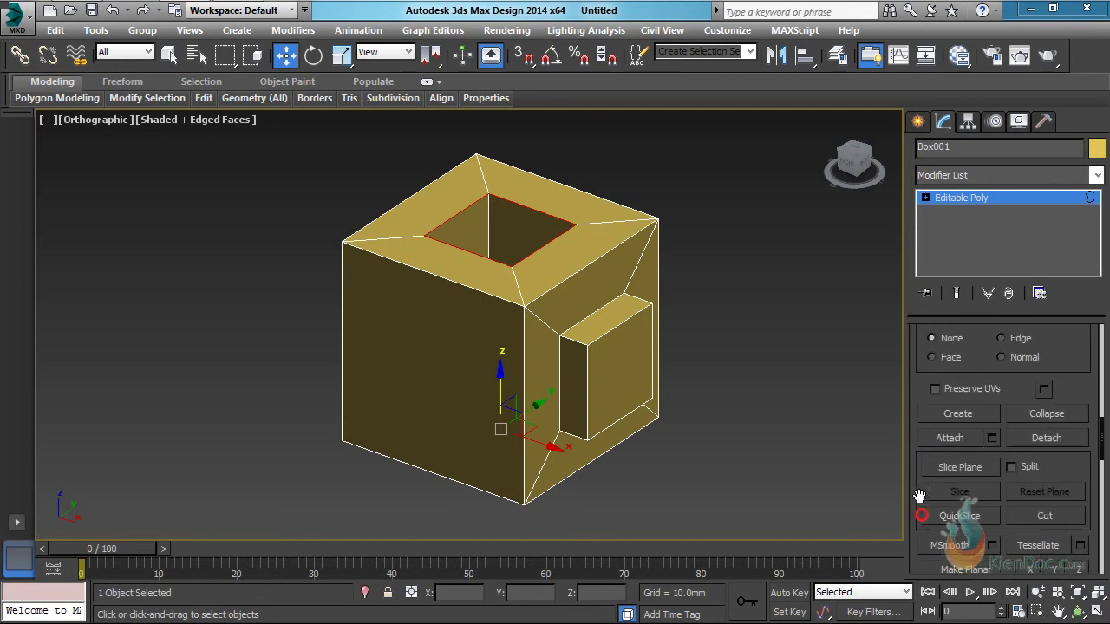
scroll(911, 373, "down", 1)
scroll(932, 408, "up", 6)
scroll(922, 442, "up", 8)
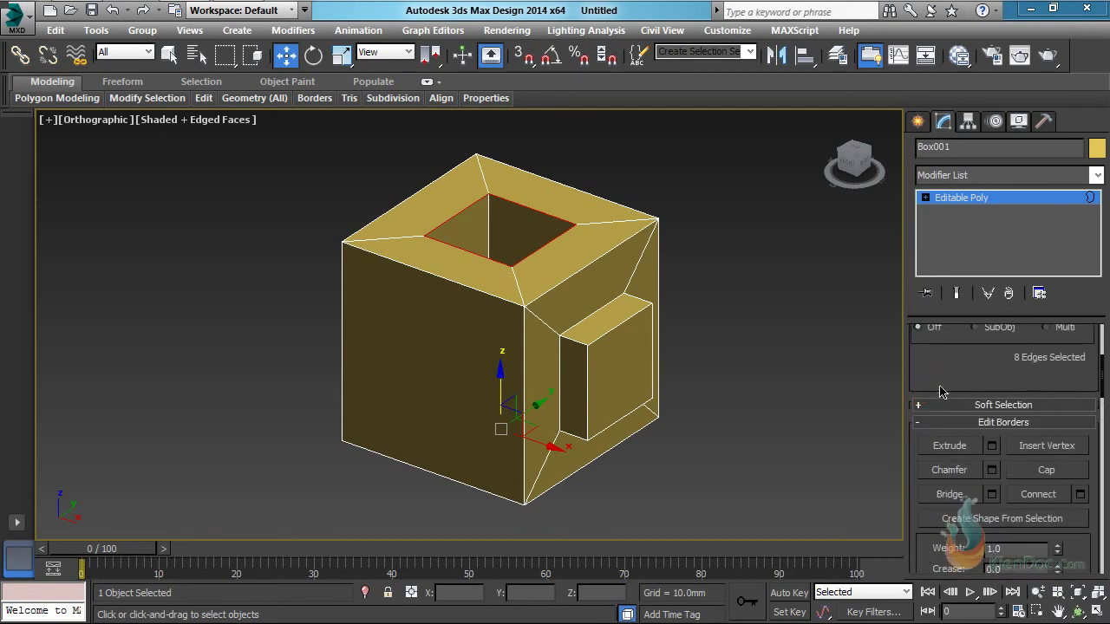